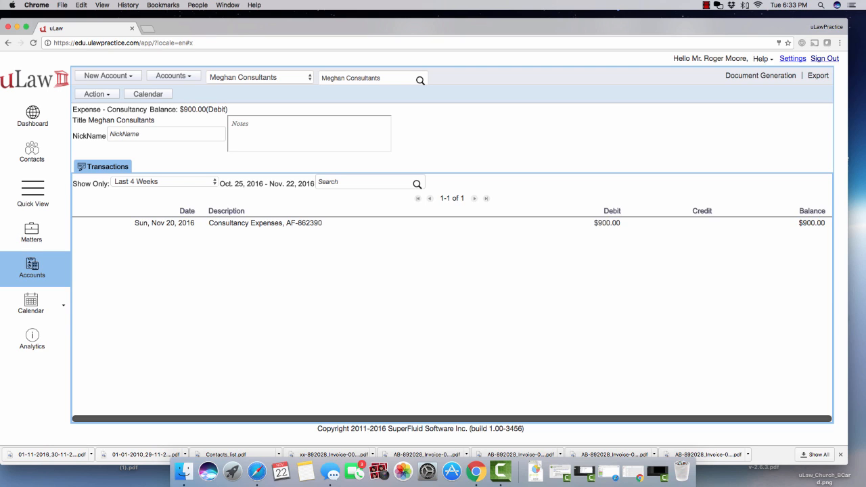
Look through the existing consultancy accounts under the expense account type
left_click(174, 76)
mouse_move(175, 140)
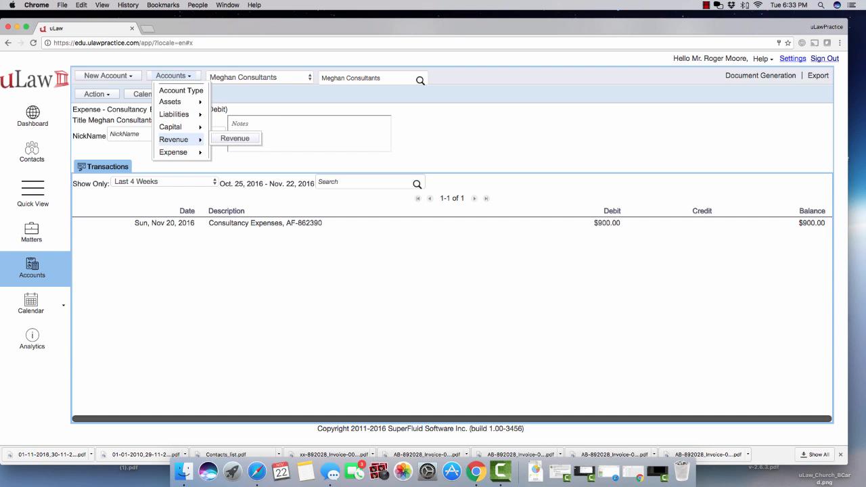
mouse_move(235, 151)
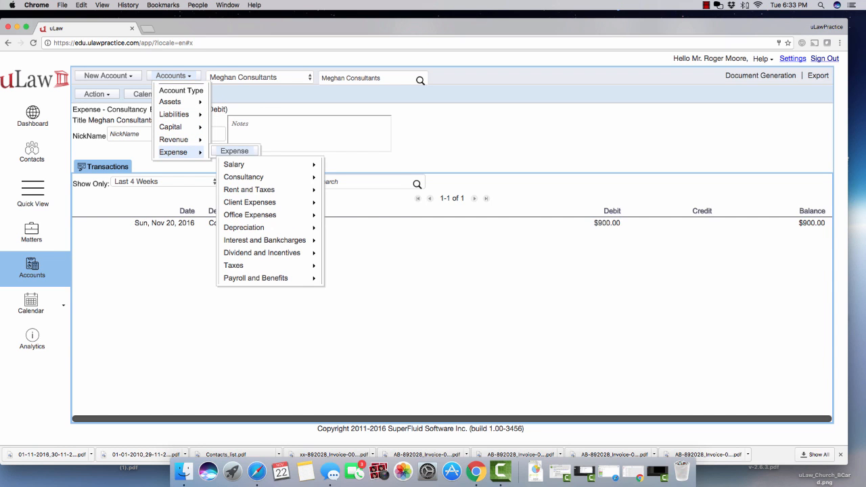
mouse_move(244, 177)
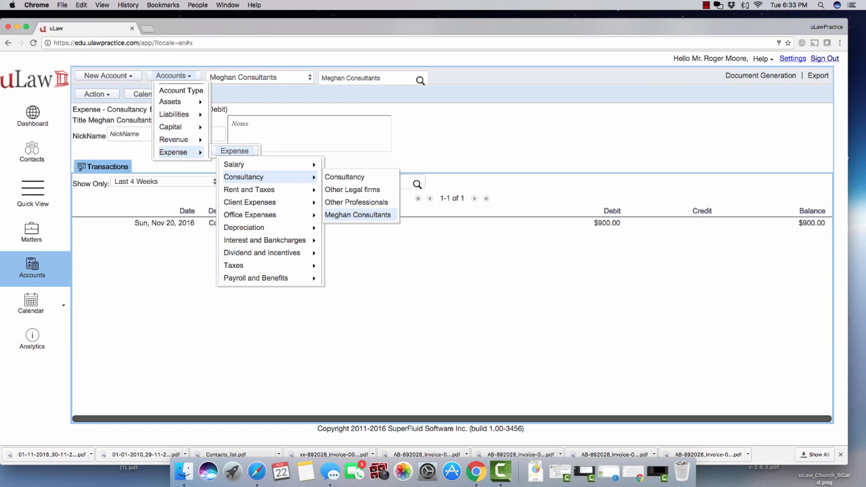
Create and save a new consultancy expense account titled John's Law Office
left_click(108, 76)
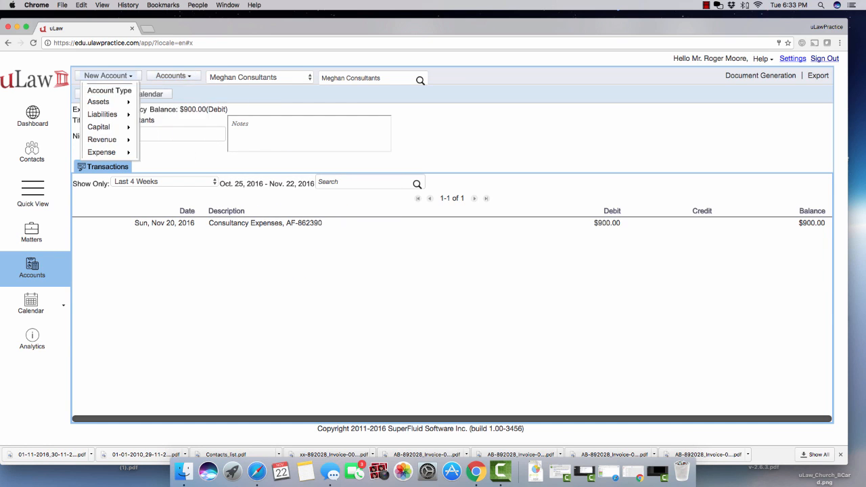
mouse_move(102, 153)
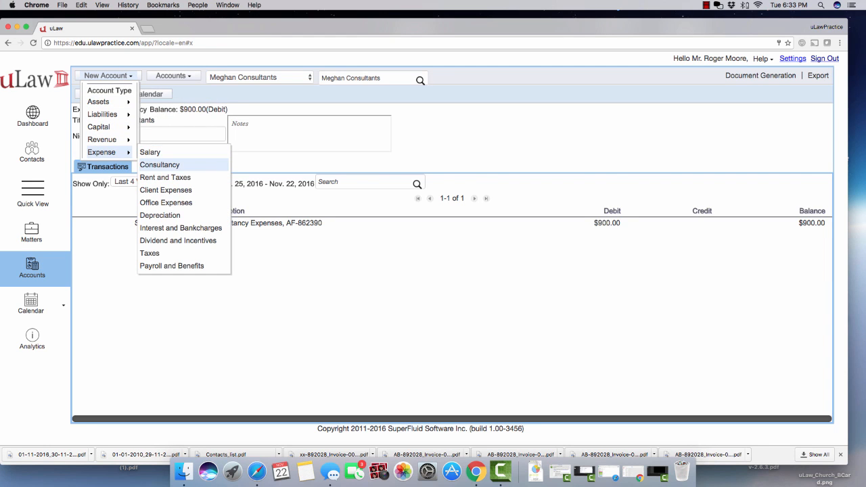
left_click(160, 164)
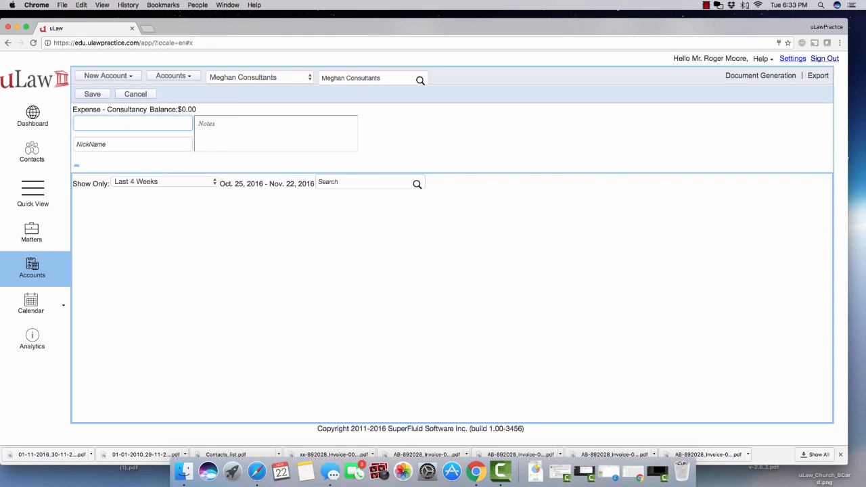
type("John's LAw Office")
key("BackSpace")
type("a")
left_click(92, 95)
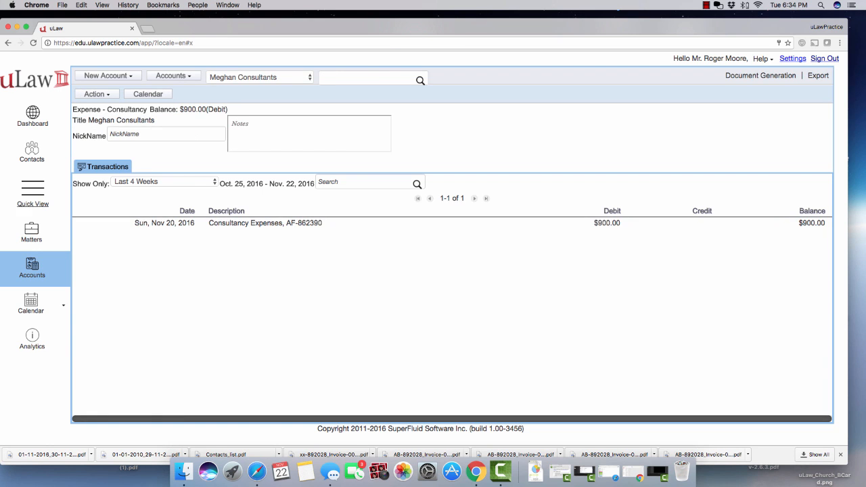
Start a new Consultancy Expense disbursement on the family law matter, with Consultancy Expenses as its item name
left_click(32, 233)
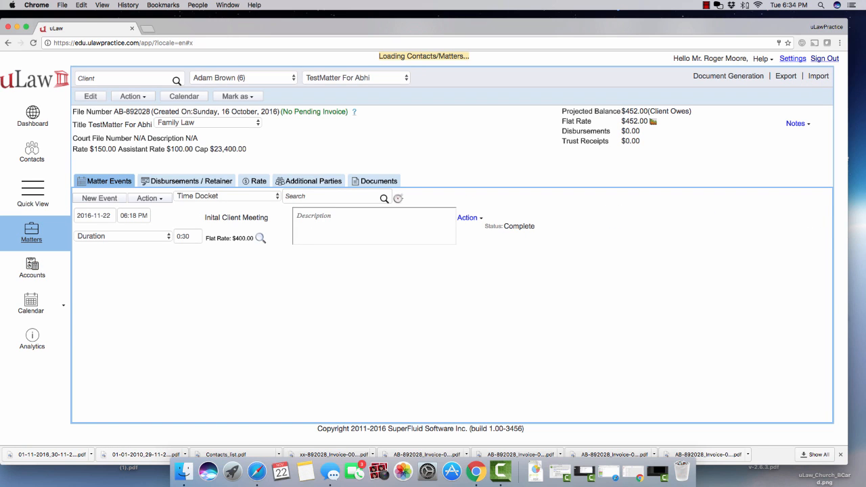
left_click(189, 182)
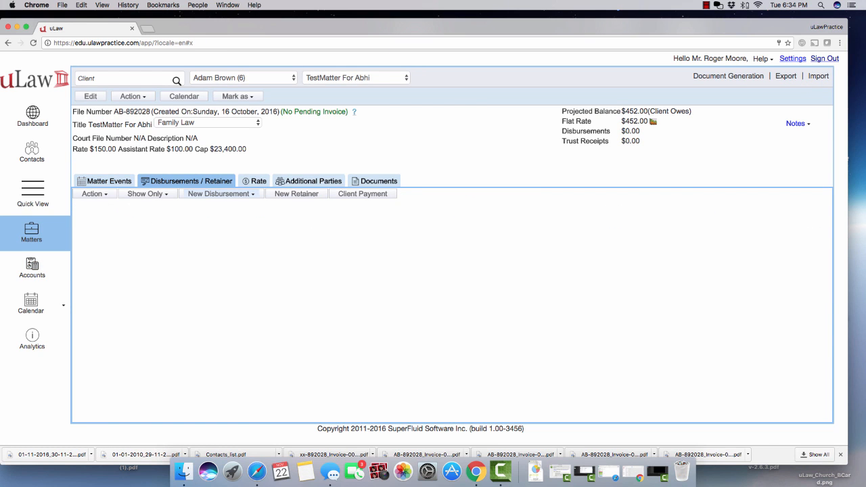
left_click(218, 193)
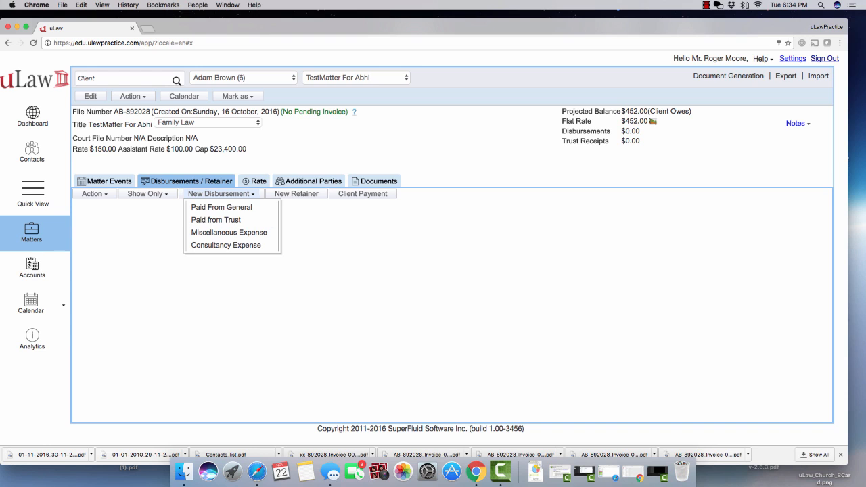
left_click(225, 245)
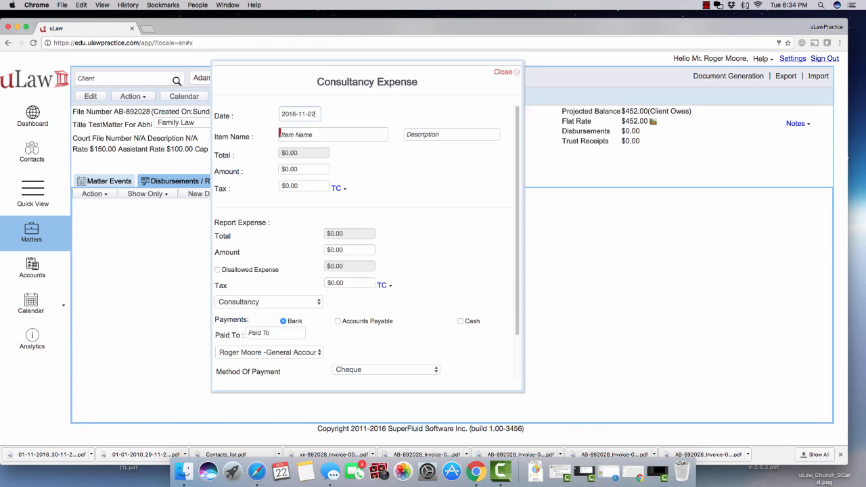
type("con")
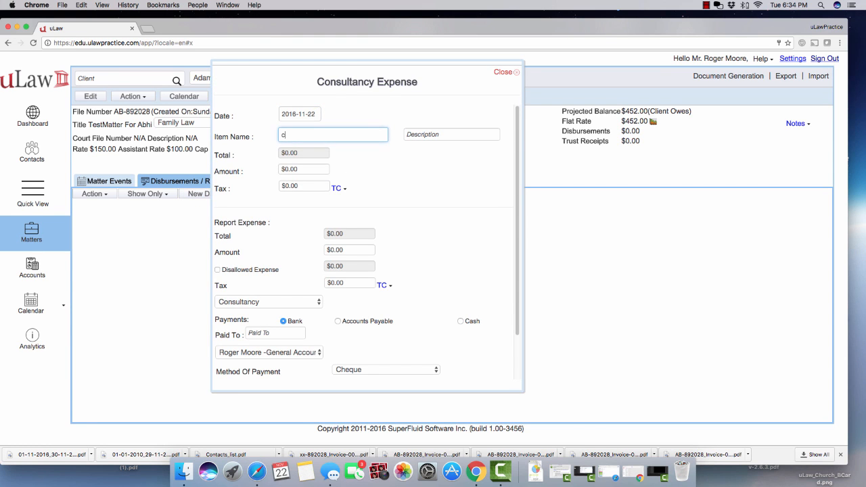
key("Down")
key("Down")
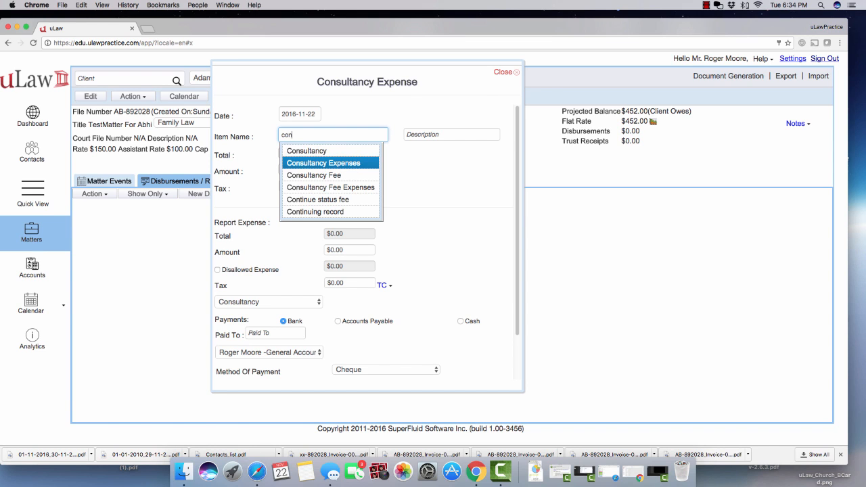
key("Up")
key("Return")
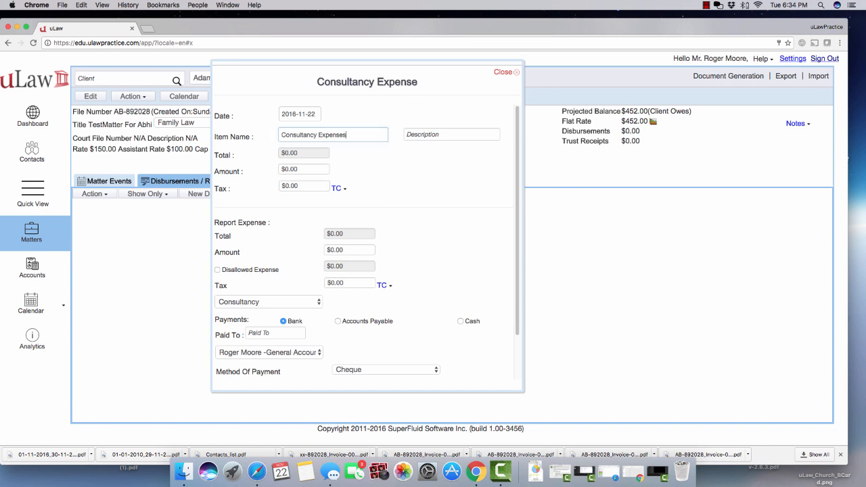
Set the Report Expense amount of the consultancy expense to $500
key("Tab")
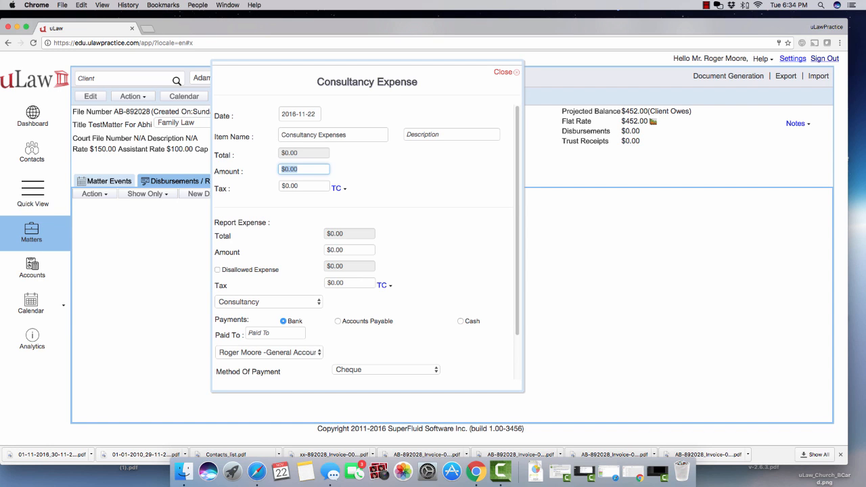
left_click(339, 251)
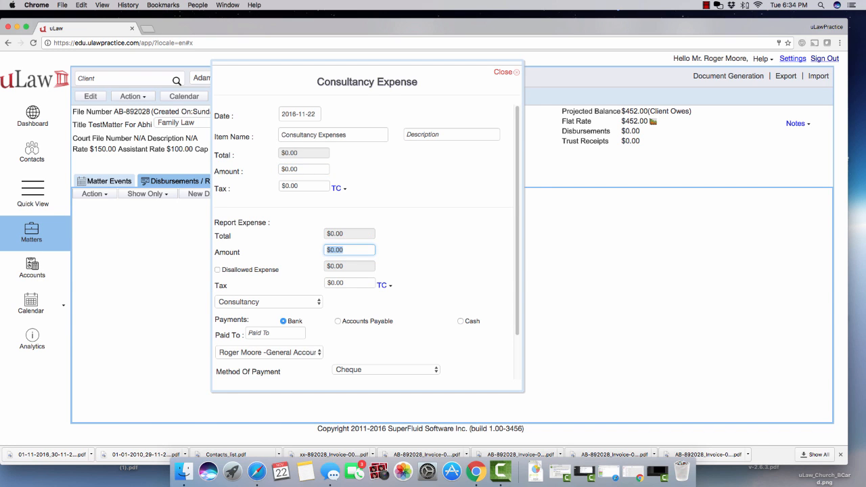
type("500")
key("Tab")
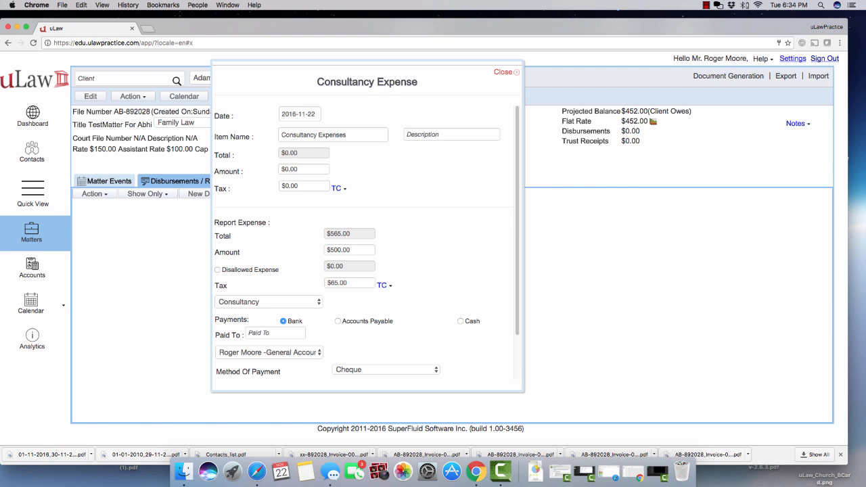
Enter the payee's name in Paid To and assign the expense to the John's Law Office account
left_click(276, 333)
type("John")
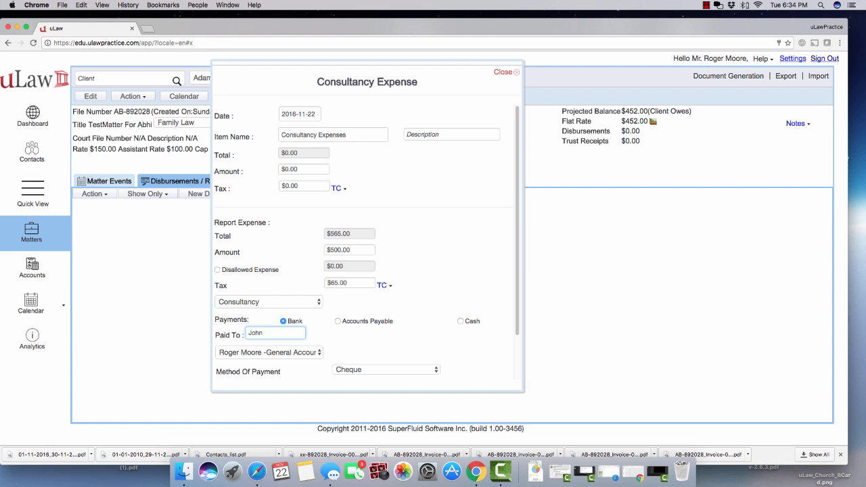
left_click(269, 302)
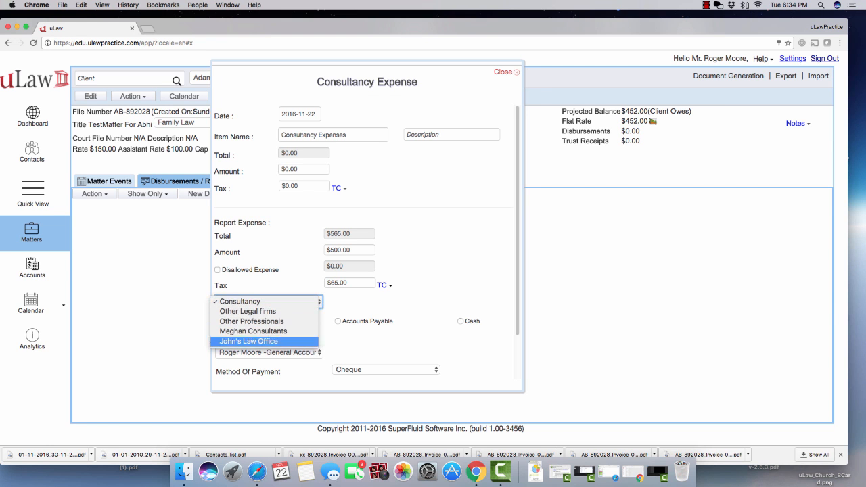
left_click(248, 341)
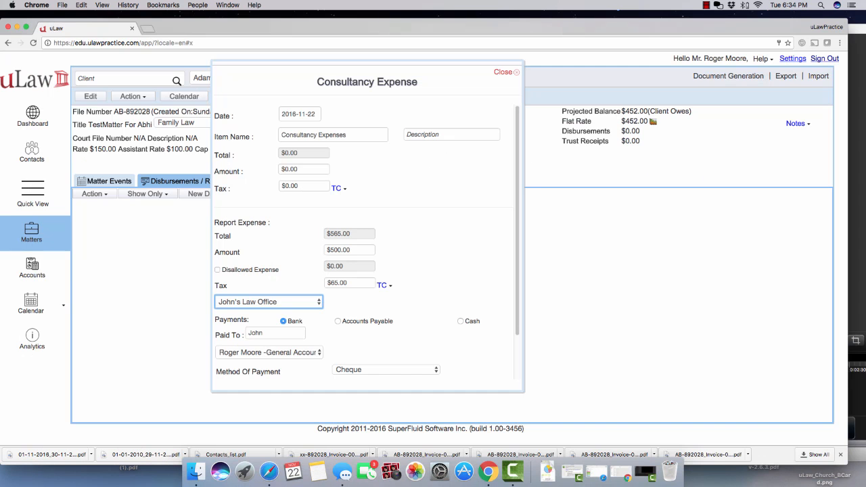
Enter 78 as the cheque payment reference for the consultancy expense
scroll(365, 244, "down", 2)
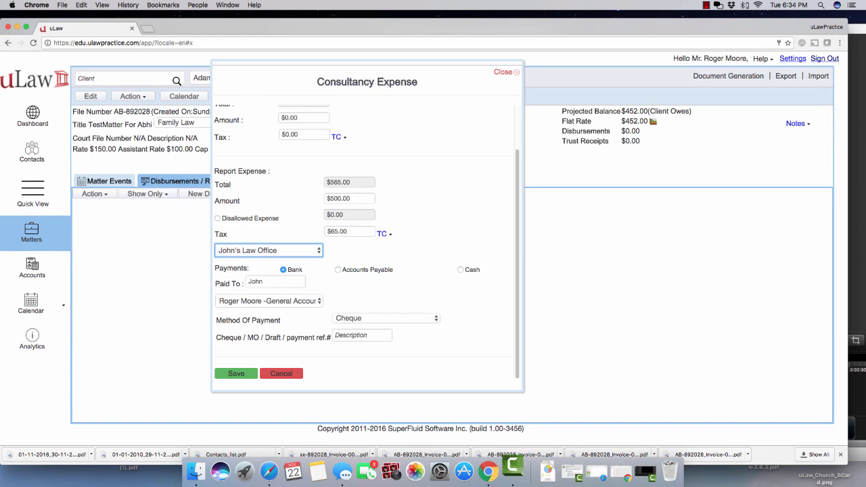
left_click(362, 336)
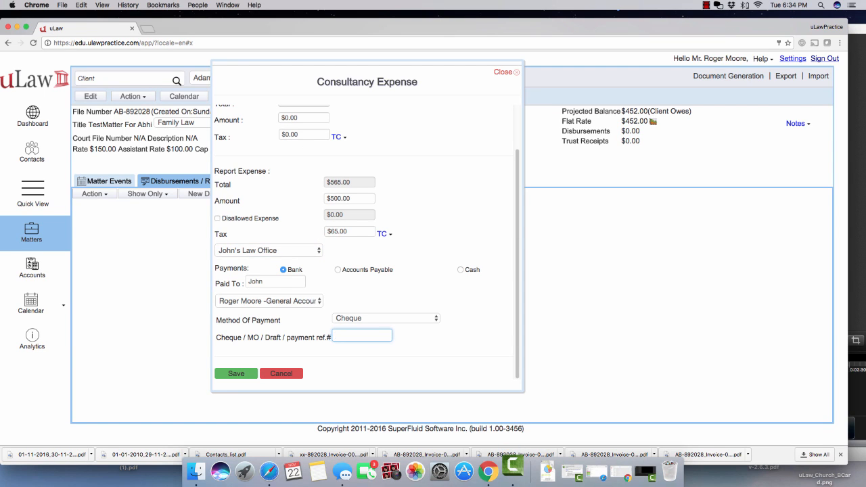
type("78")
left_click(417, 293)
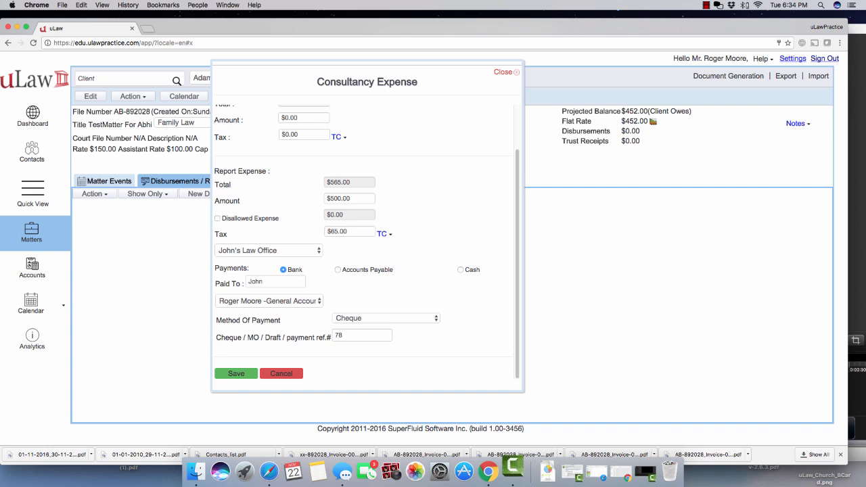
Set the client's billed amount for the consultancy item to $750 and save the disbursement
scroll(311, 154, "up", 3)
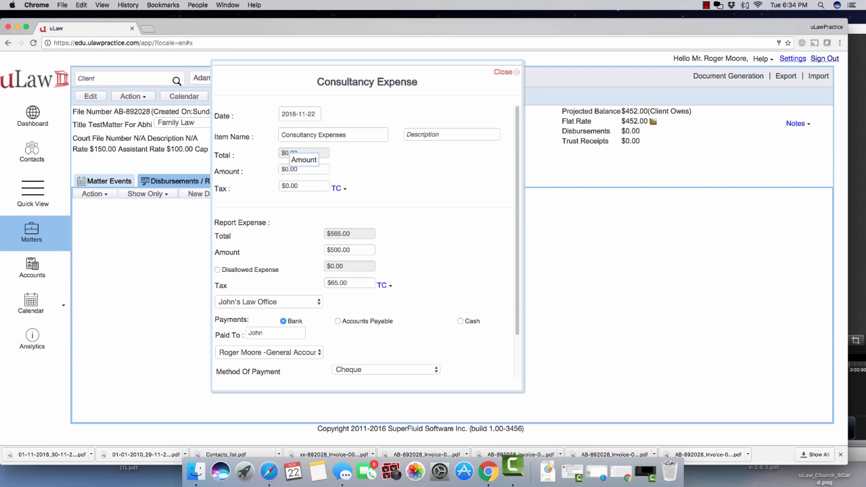
left_click_drag(300, 170, 279, 170)
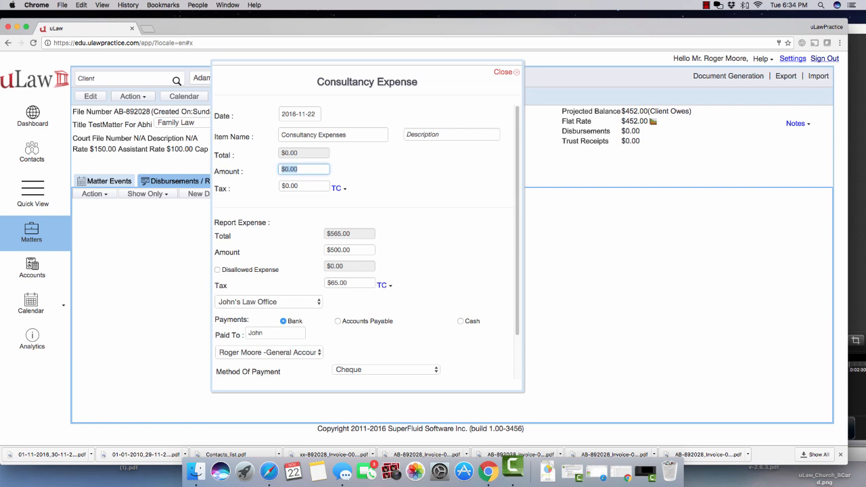
type("750")
left_click(350, 271)
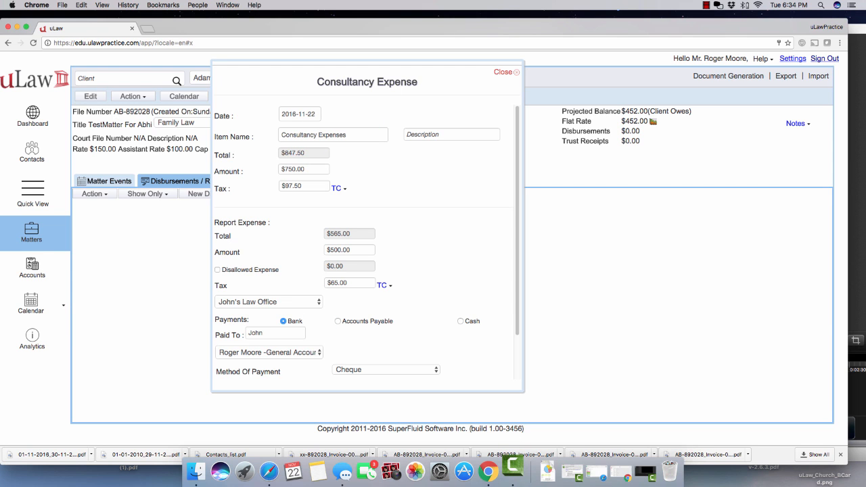
scroll(366, 271, "down", 2)
left_click(236, 374)
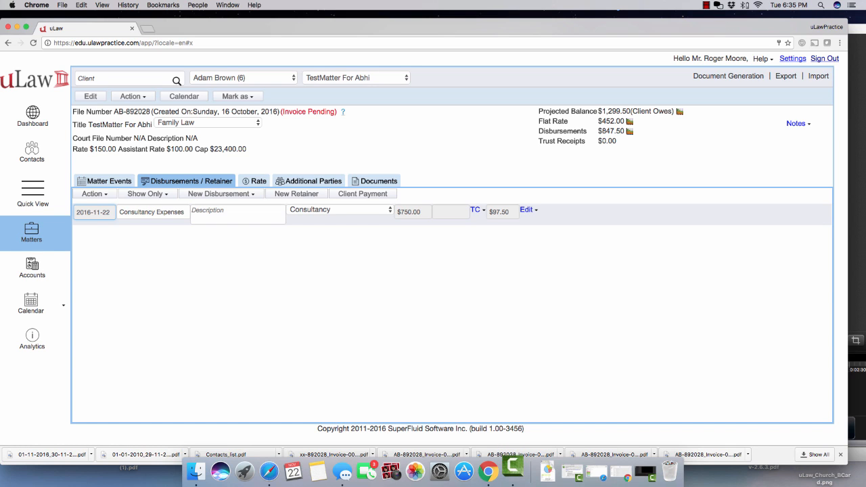
Generate a complete invoice for the matter with the default settings and download it
left_click(729, 76)
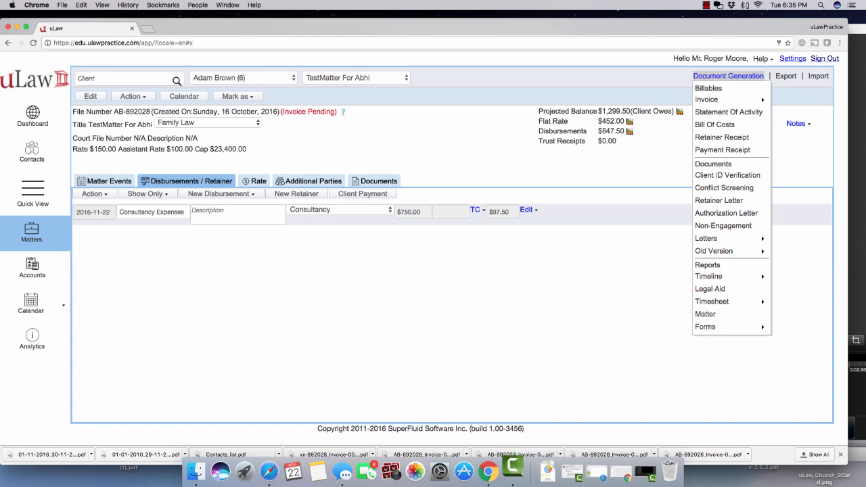
mouse_move(729, 100)
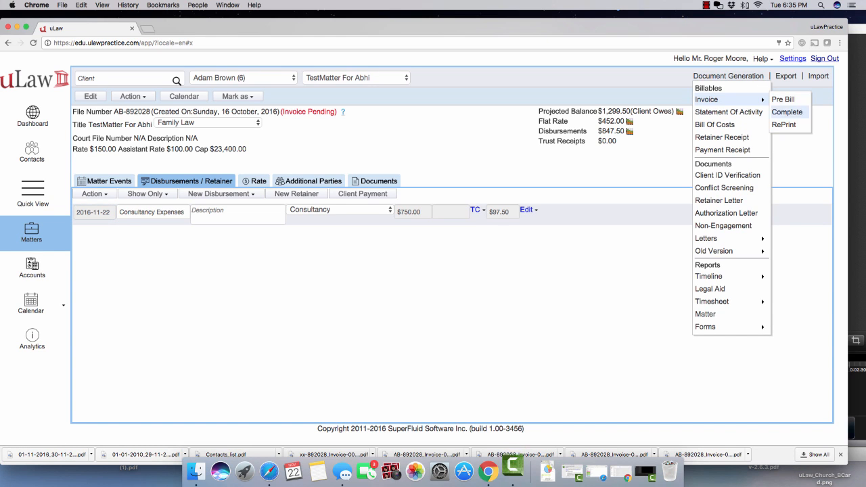
left_click(787, 111)
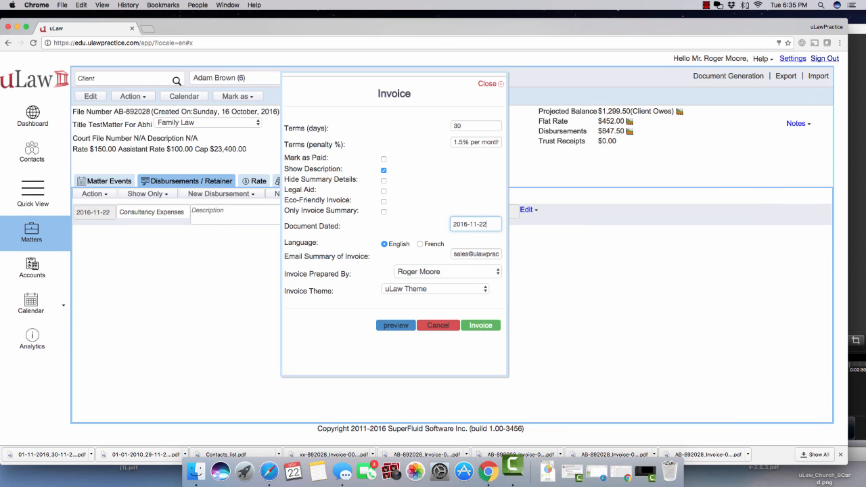
left_click(479, 325)
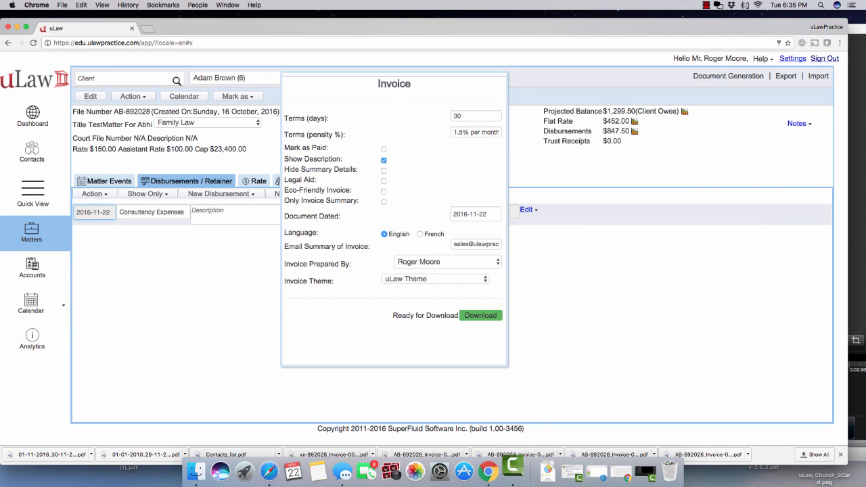
left_click(481, 316)
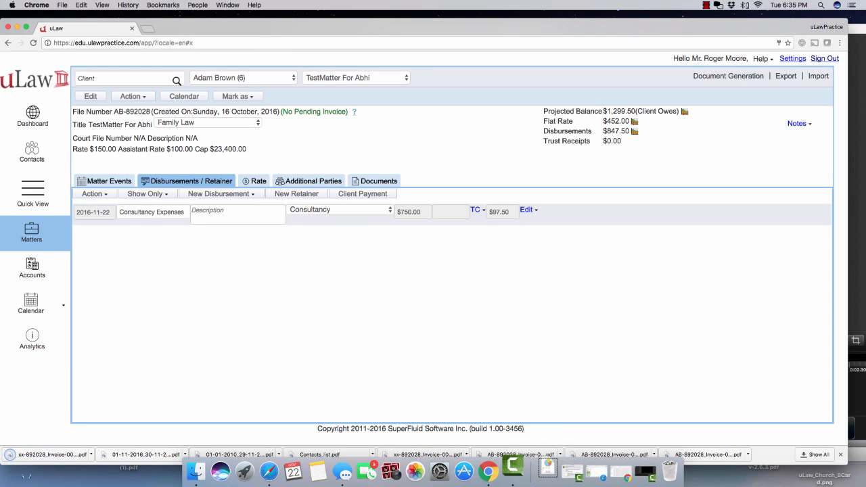
Open the downloaded invoice PDF and review its disbursements section
left_click(51, 455)
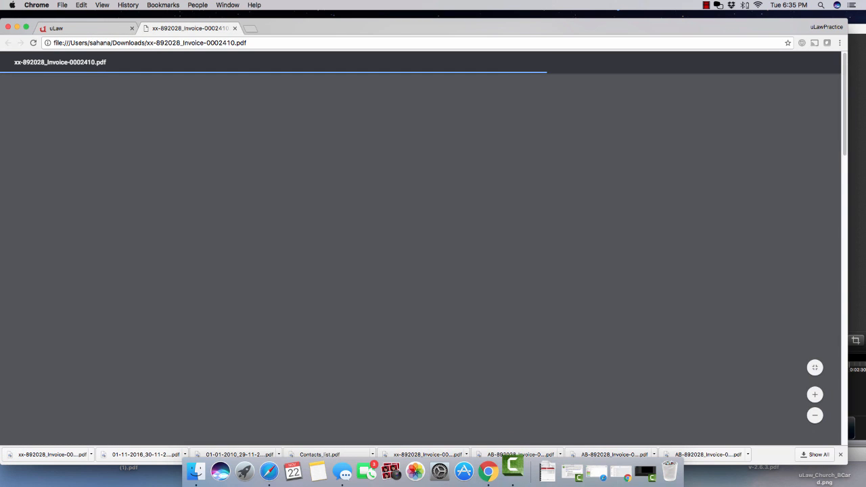
scroll(420, 257, "down", 4)
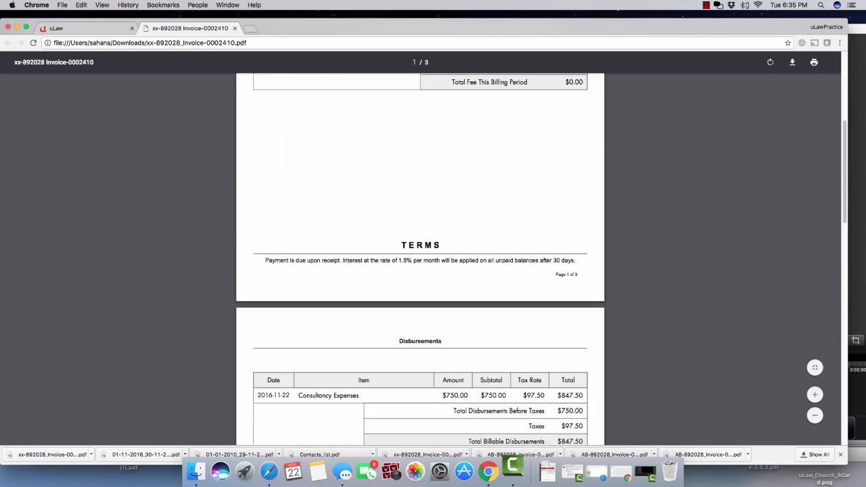
scroll(420, 258, "down", 5)
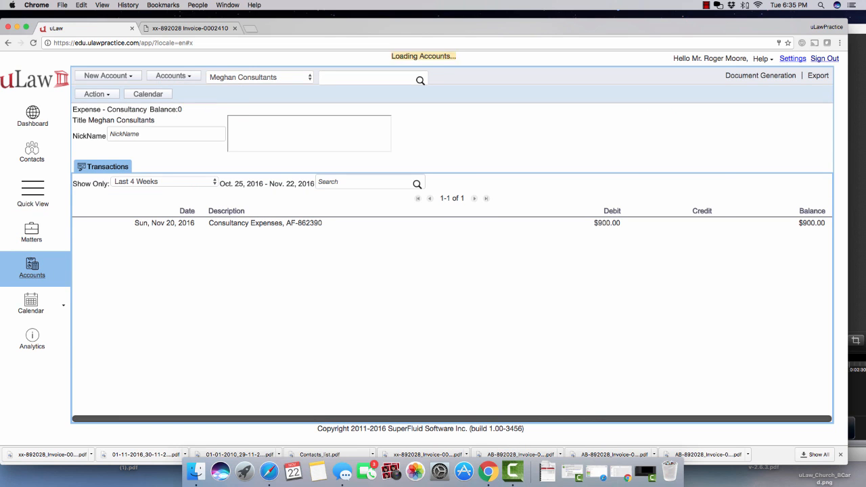
Generate and download a Profit/Loss statement with analytics for the date range 2016-11-22 to 2016-11-22
left_click(761, 76)
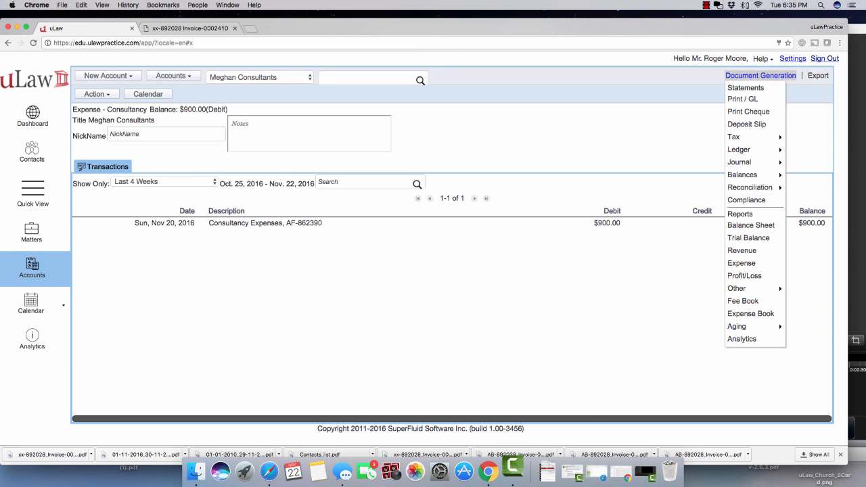
left_click(745, 275)
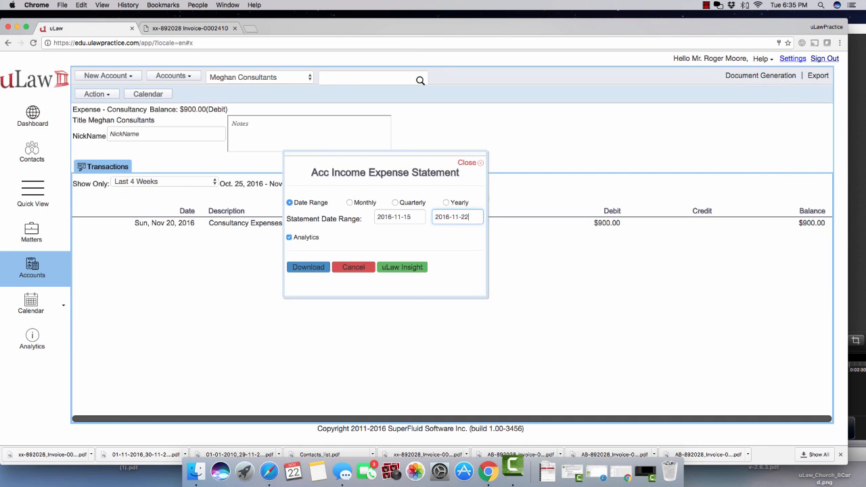
left_click(401, 217)
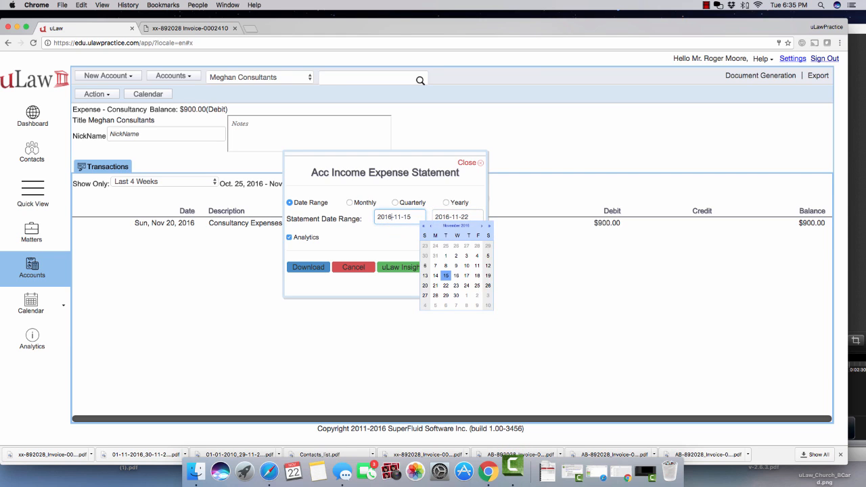
left_click(446, 286)
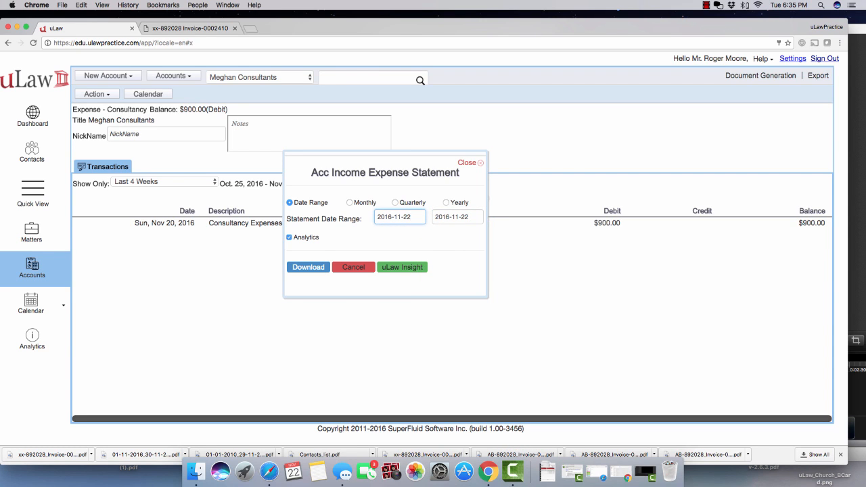
left_click(308, 267)
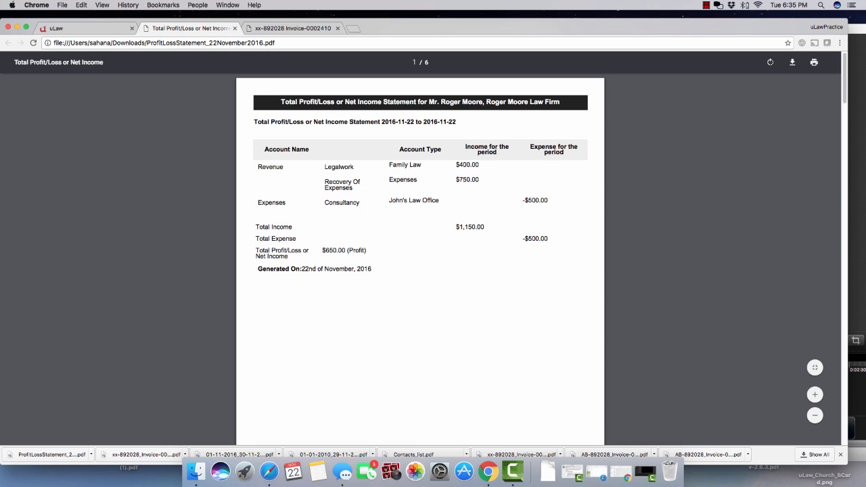
Examine the statement's legal work income, recovered expenses, consultancy expense and total profit or loss
double_click(468, 165)
double_click(468, 180)
double_click(536, 200)
left_click_drag(323, 251, 366, 251)
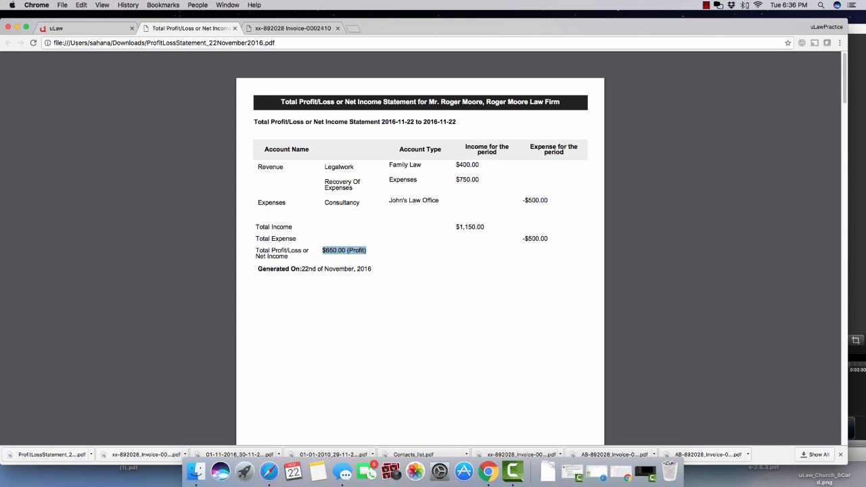
Open a new consultancy expense form in the matter's disbursements and review the expense accounts it offers
left_click(88, 28)
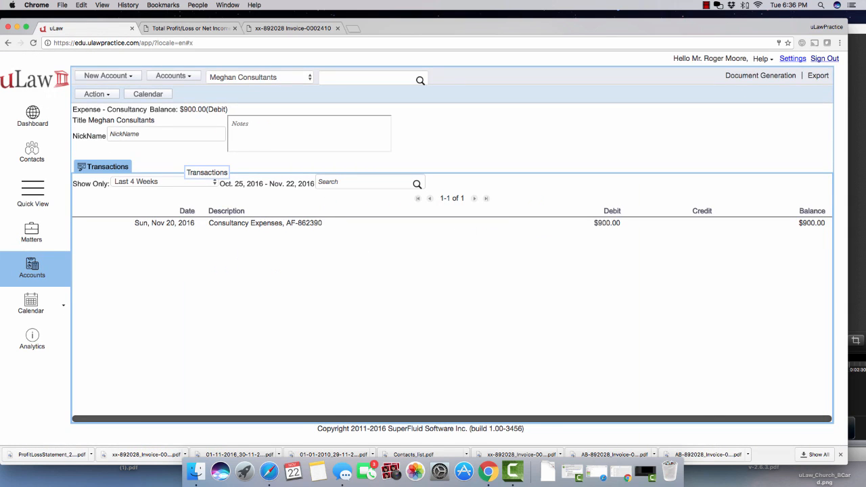
left_click(31, 234)
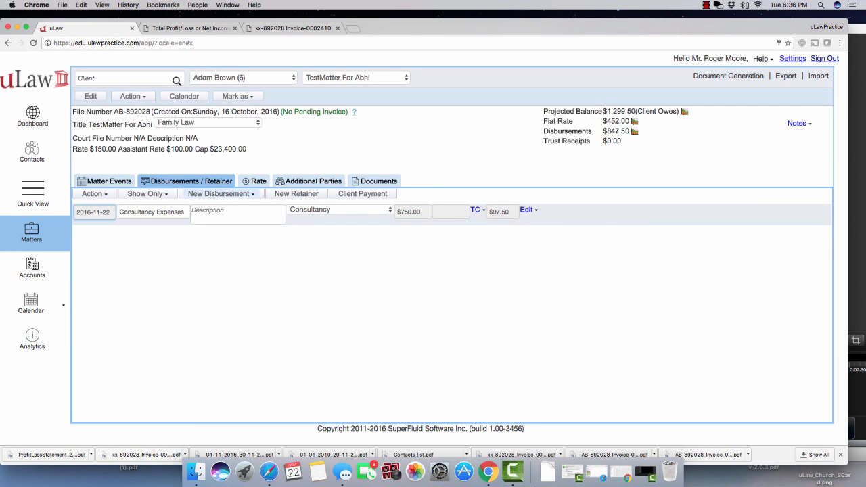
left_click(222, 194)
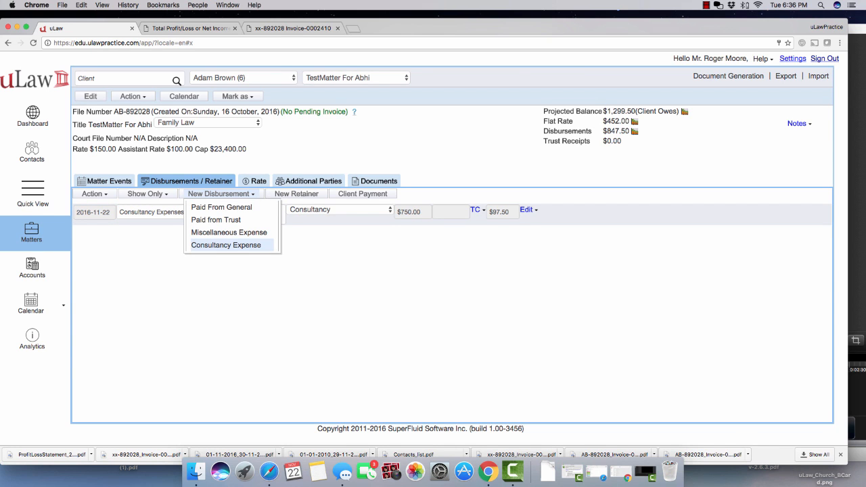
left_click(225, 245)
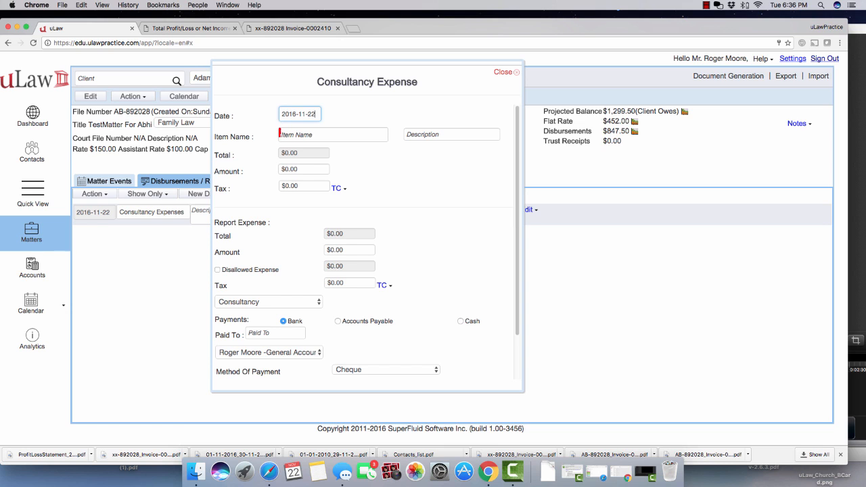
left_click(269, 303)
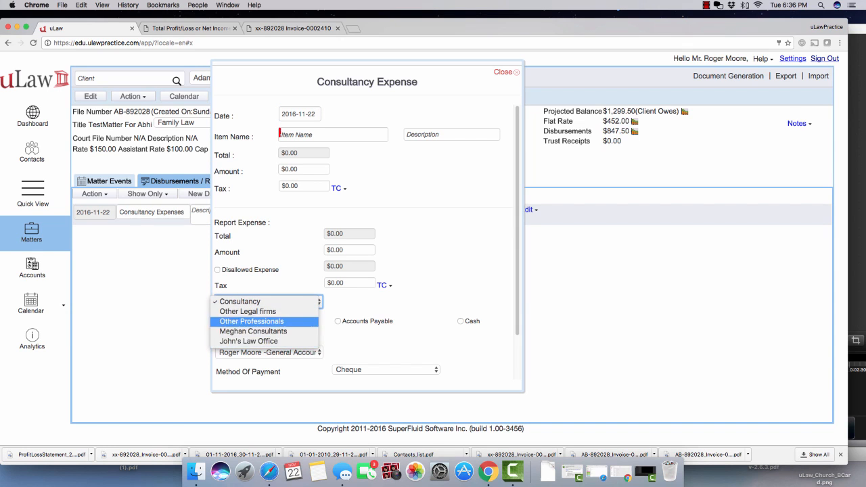
key("Escape")
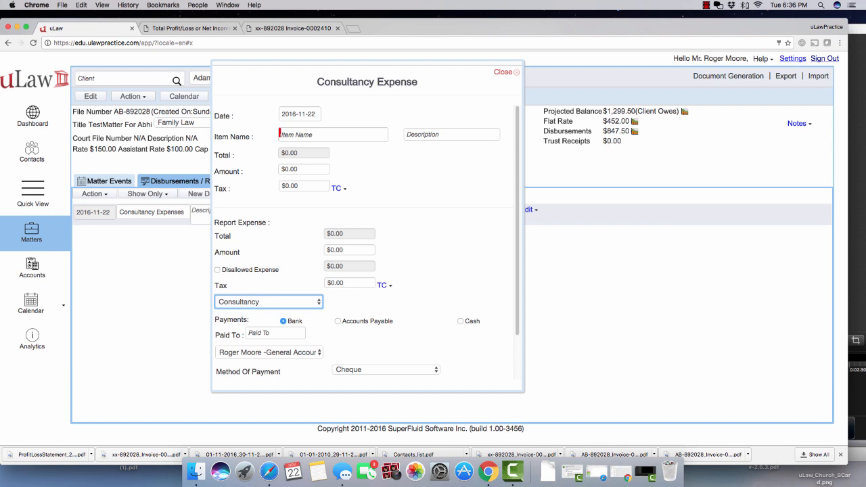
left_click(706, 5)
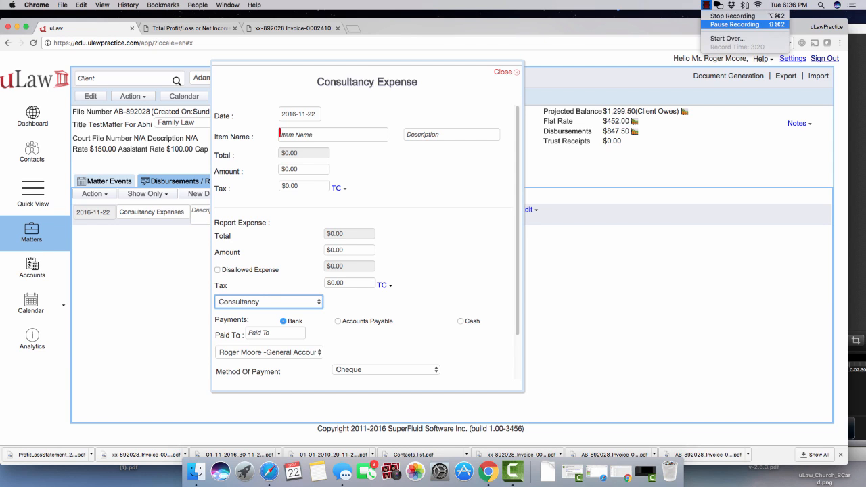